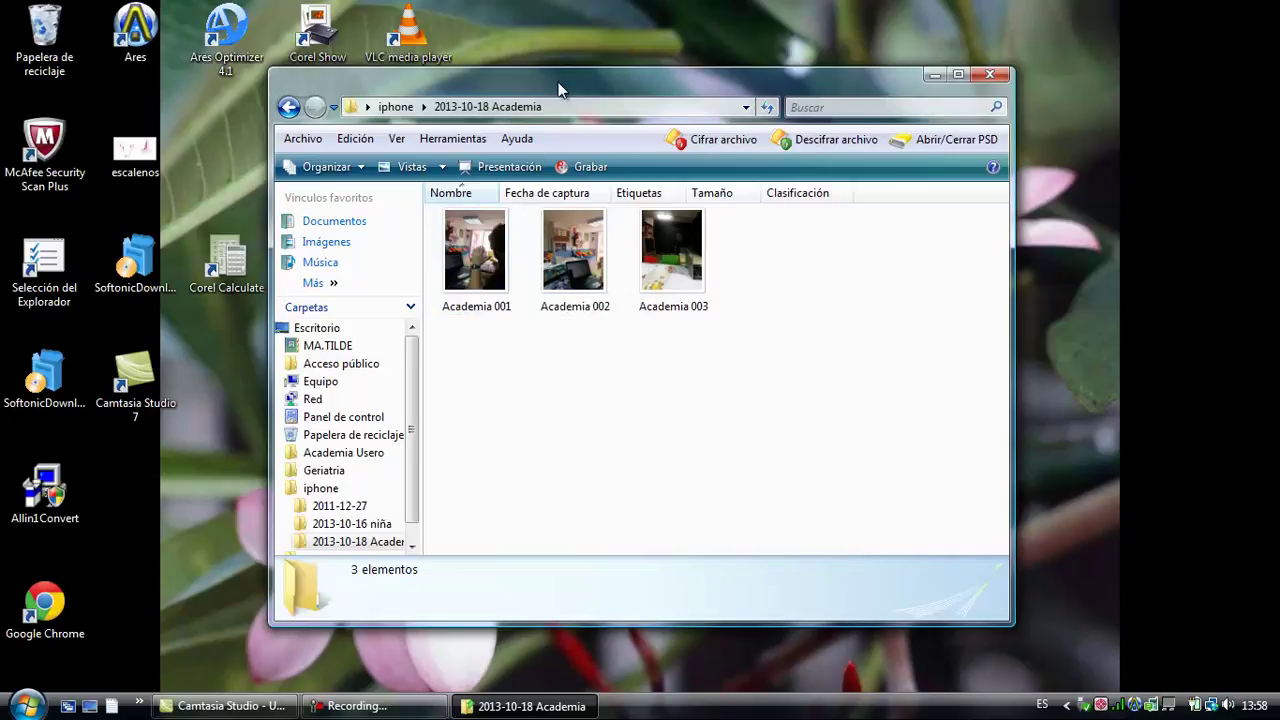
# - Fit the 2013-10-18 Academia window into the right half of the desktop and open the Imágenes folder in its own window
pyautogui.moveTo(560, 90); pyautogui.dragTo(804, 69)
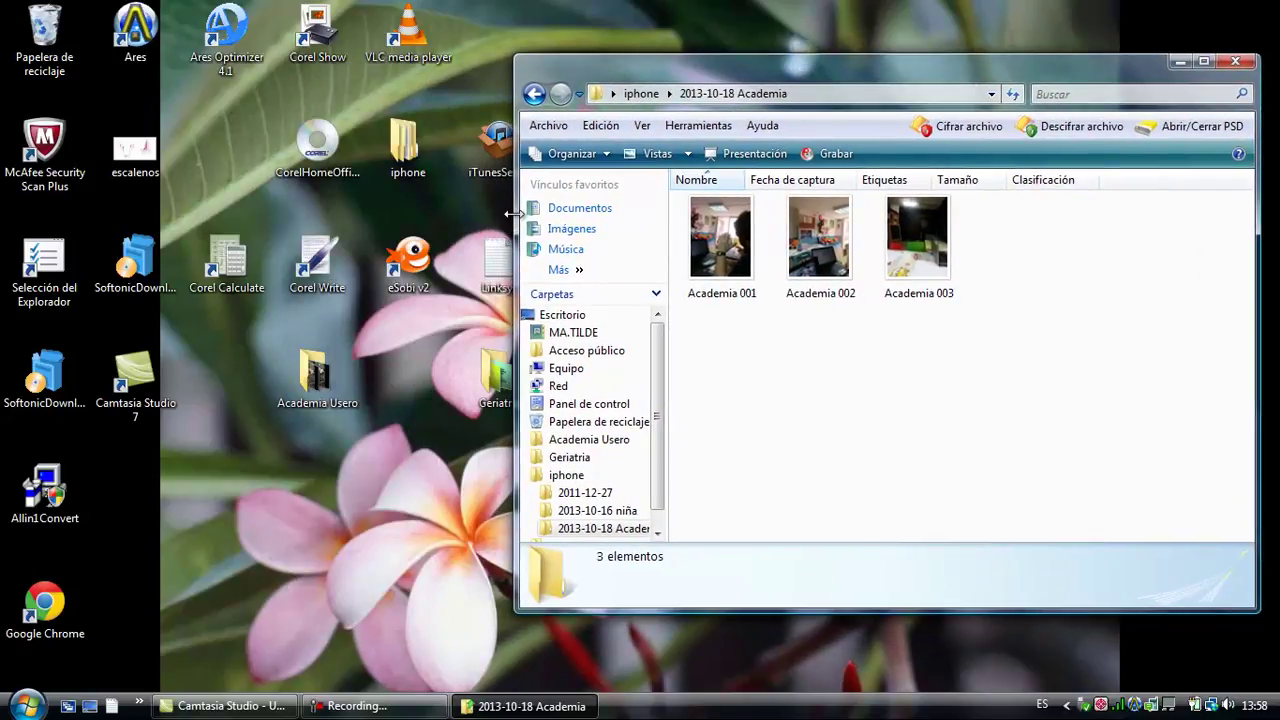
pyautogui.moveTo(513, 214); pyautogui.dragTo(641, 274)
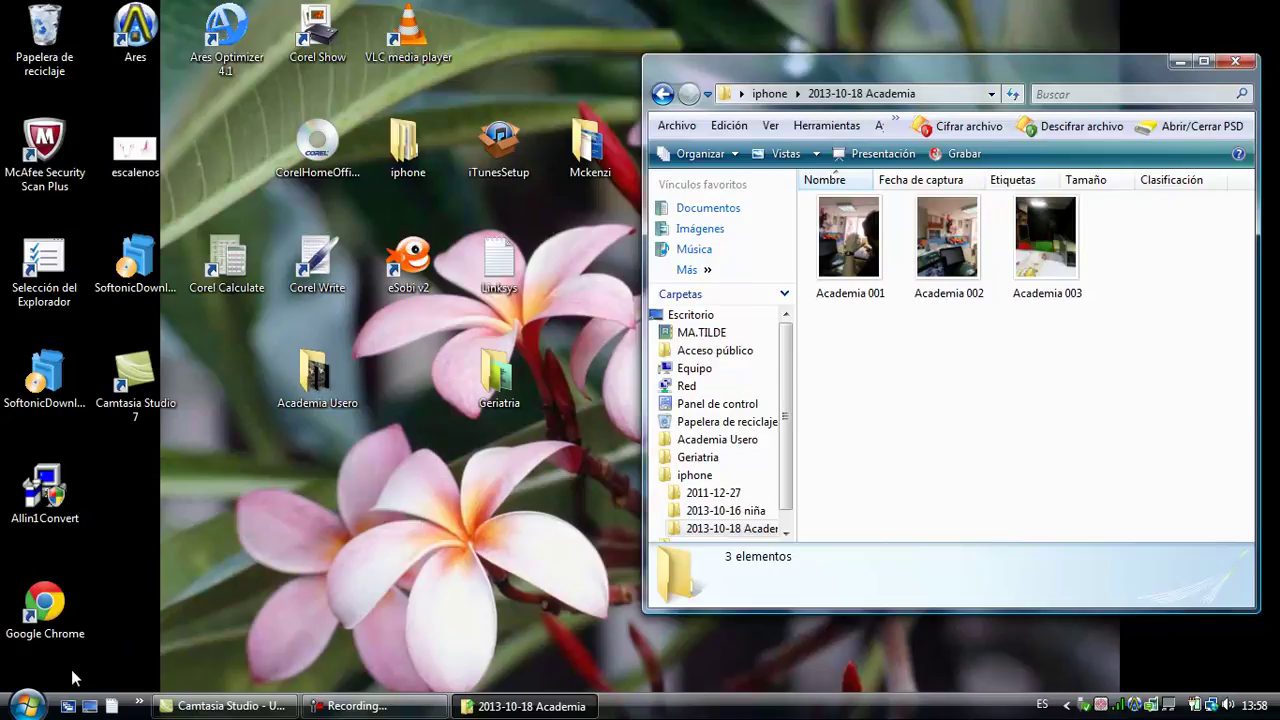
pyautogui.click(28, 706)
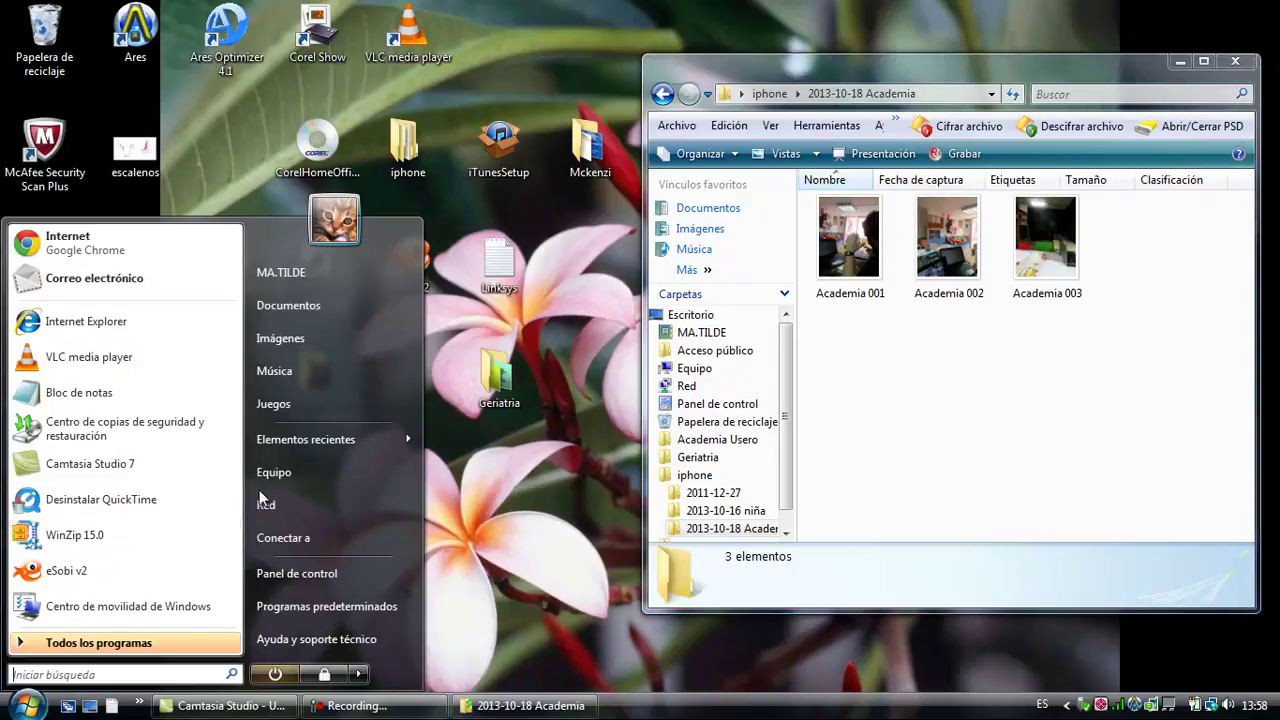
pyautogui.click(320, 340)
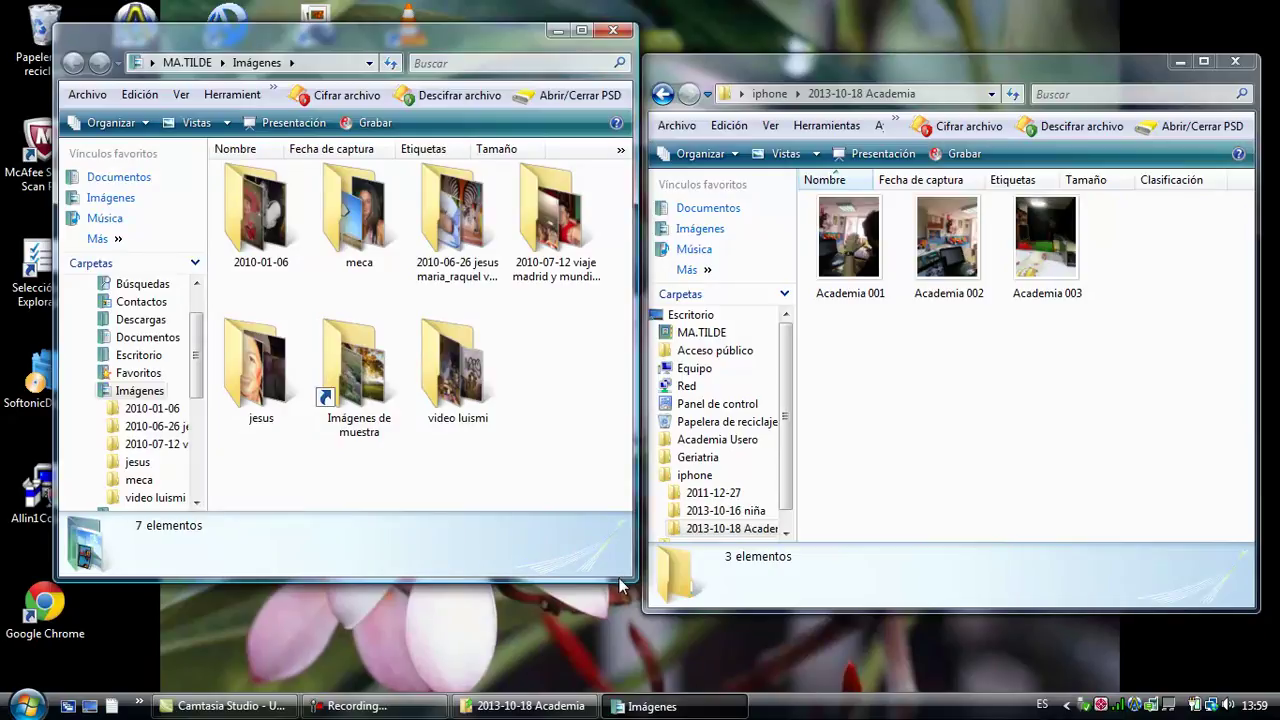
# - Resize the Imágenes window and place it beside the 2013-10-18 Academia window so the two do not overlap
pyautogui.moveTo(630, 578); pyautogui.dragTo(1040, 628)
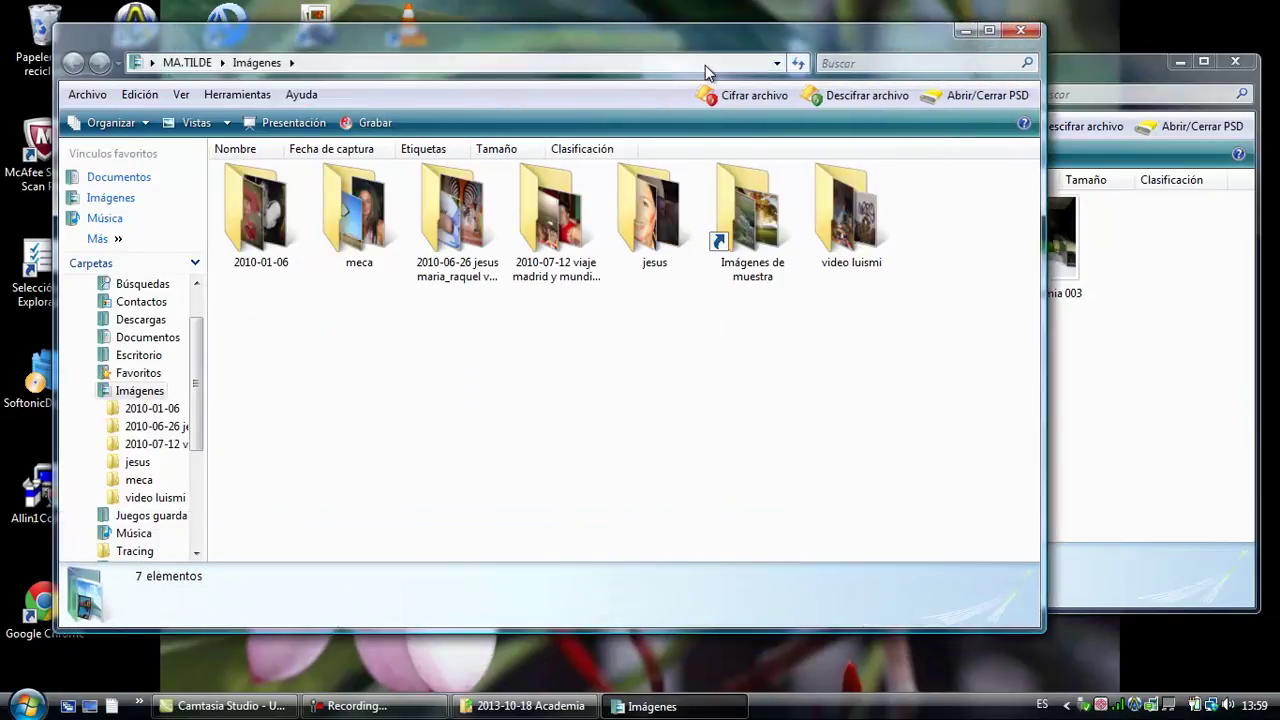
pyautogui.moveTo(729, 55); pyautogui.dragTo(939, 97)
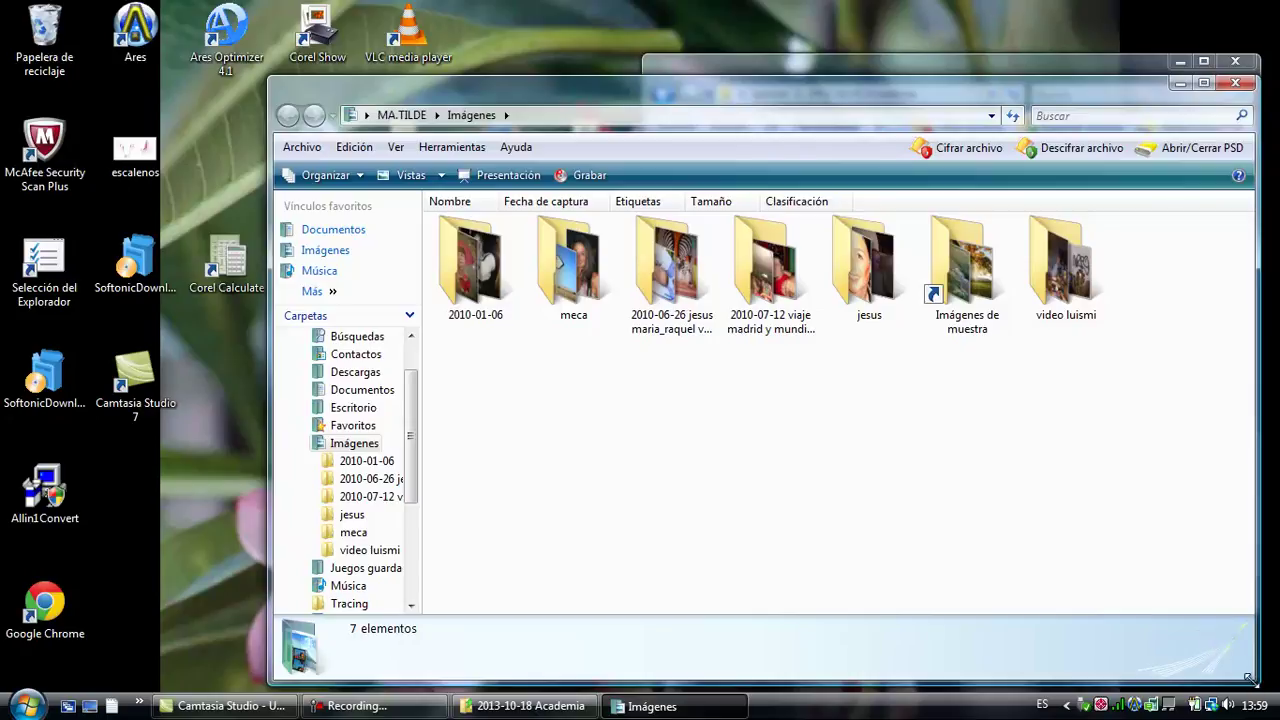
pyautogui.moveTo(1249, 679); pyautogui.dragTo(932, 622)
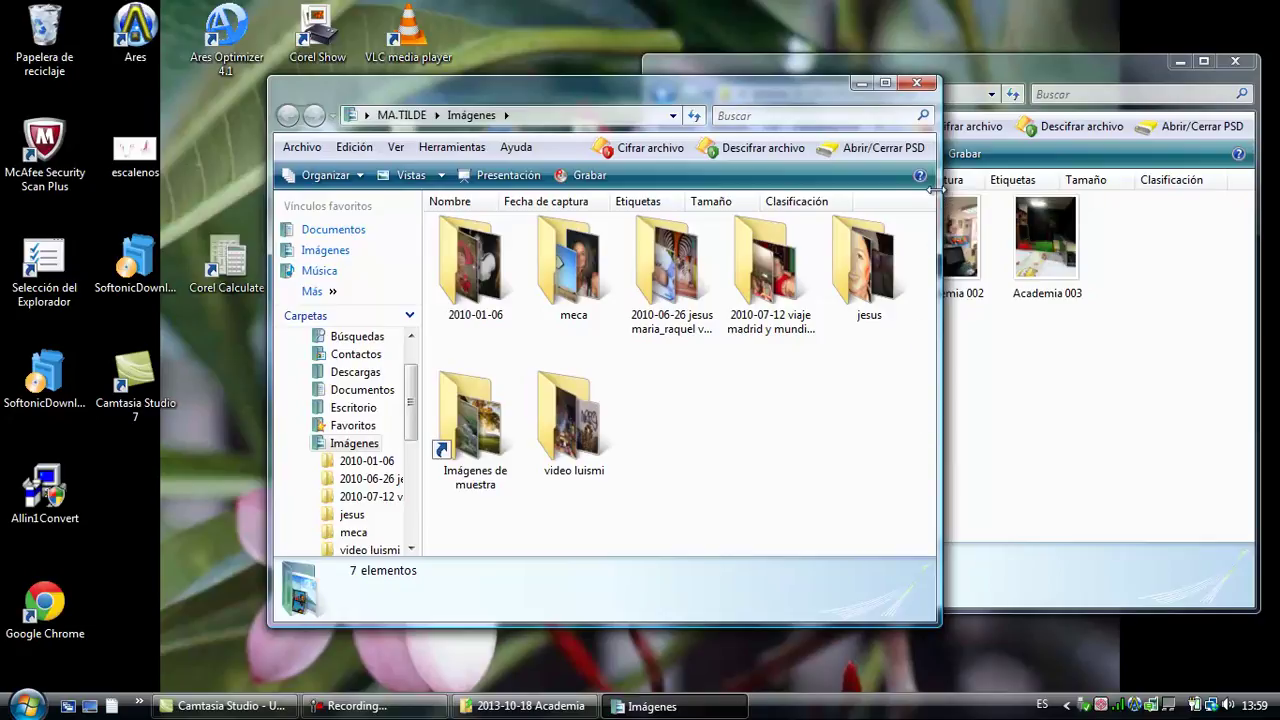
pyautogui.click(1057, 366)
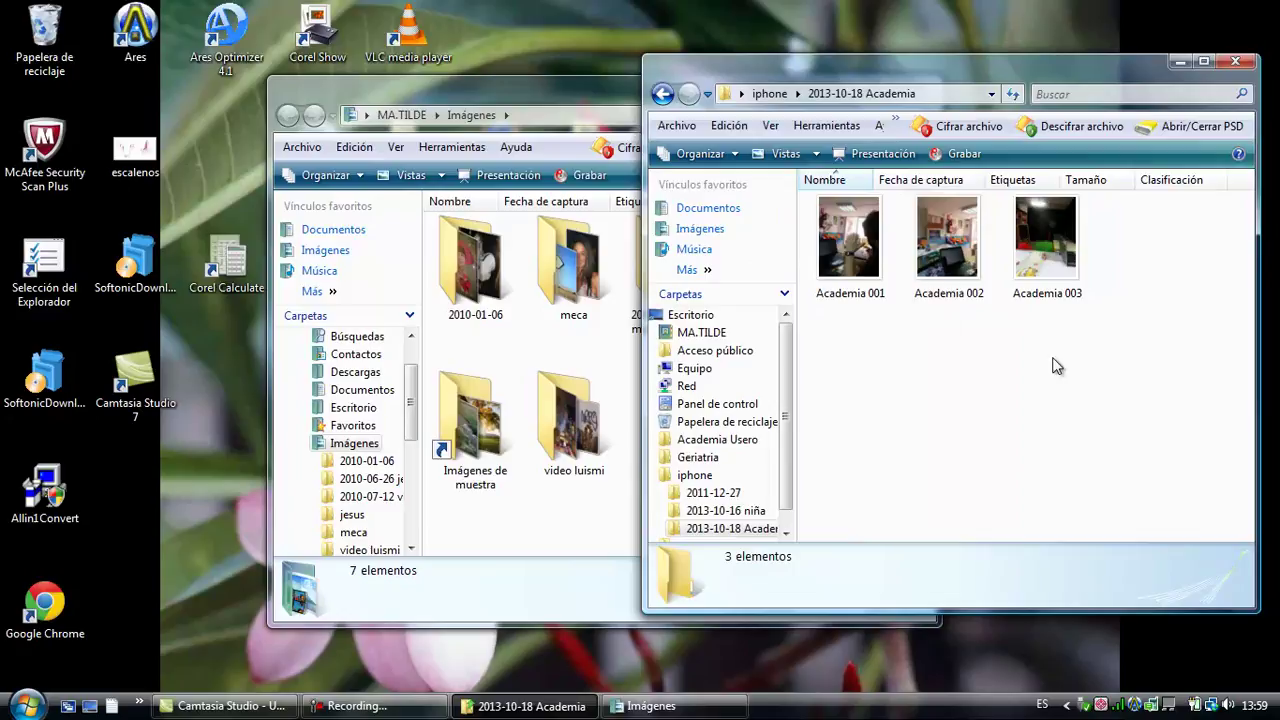
pyautogui.click(621, 537)
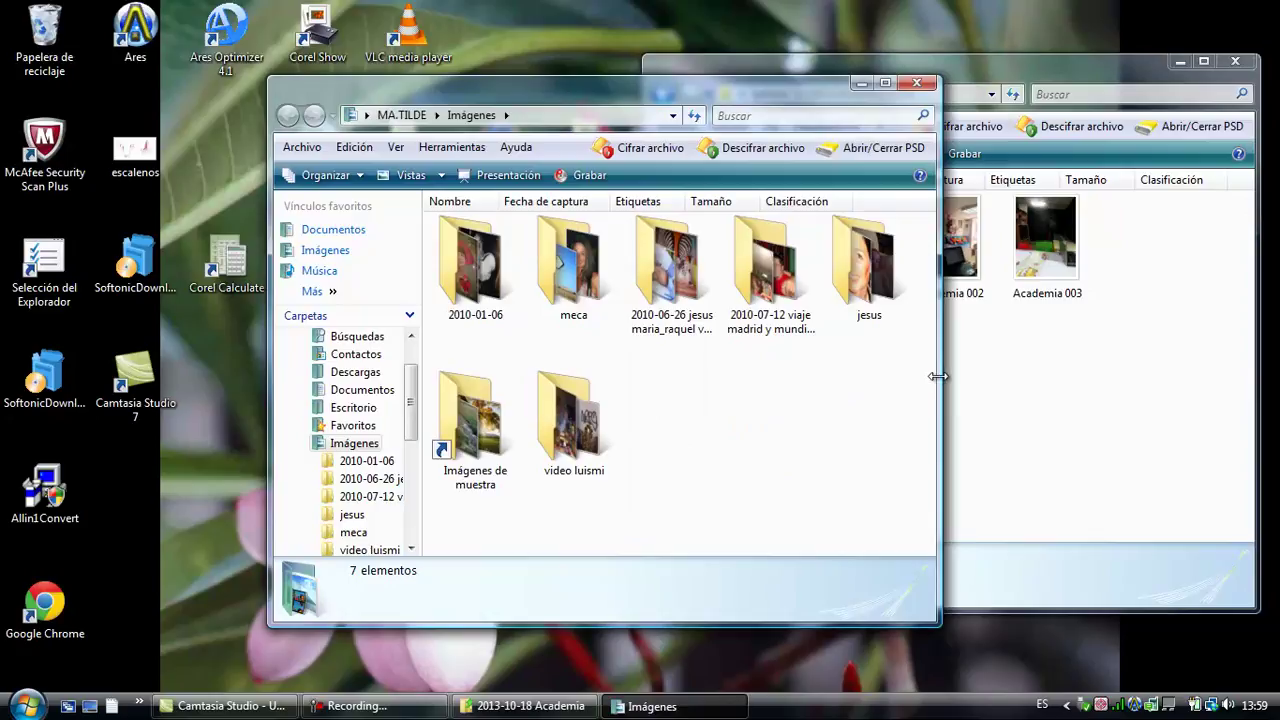
pyautogui.moveTo(937, 376); pyautogui.dragTo(799, 377)
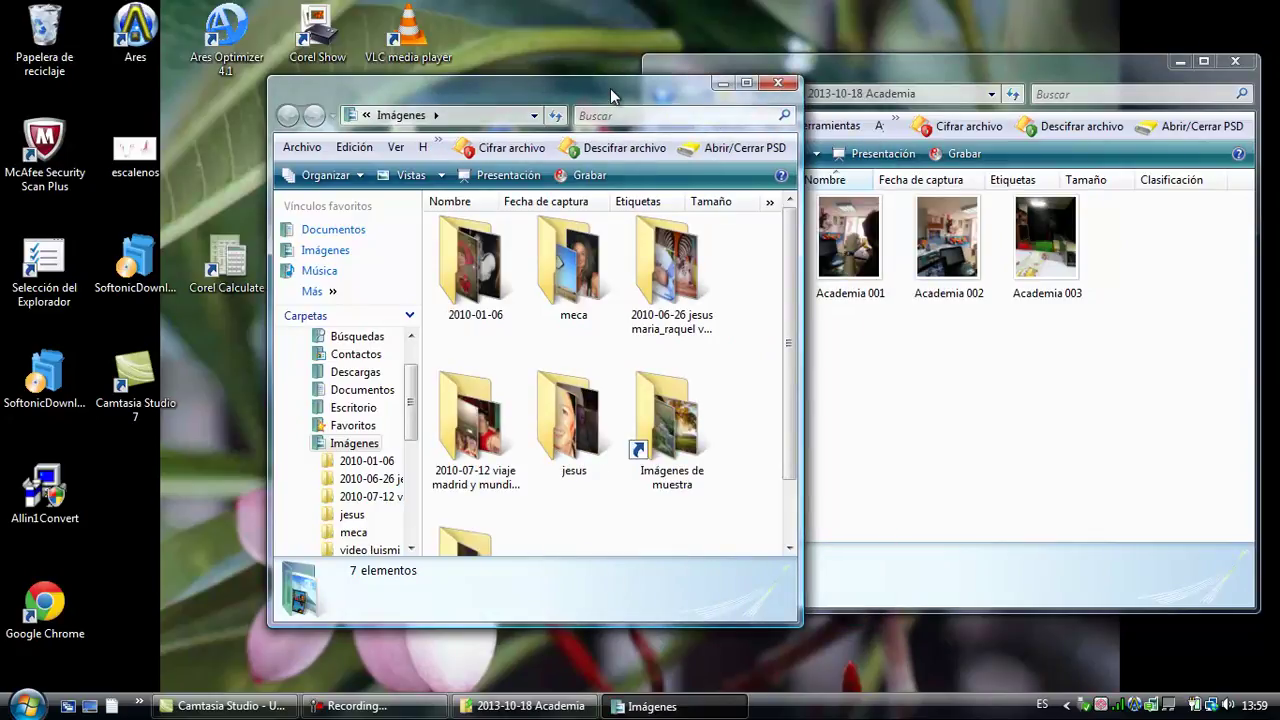
pyautogui.moveTo(605, 90); pyautogui.dragTo(417, 71)
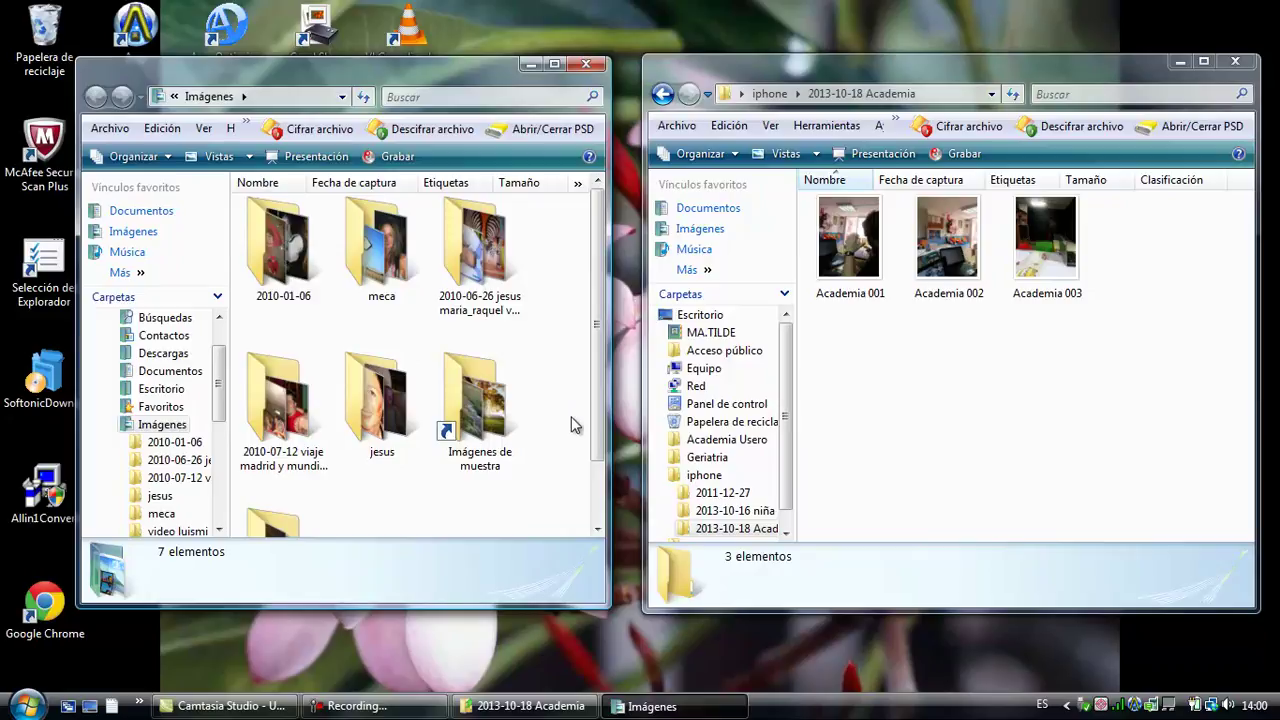
pyautogui.rightClick(426, 504)
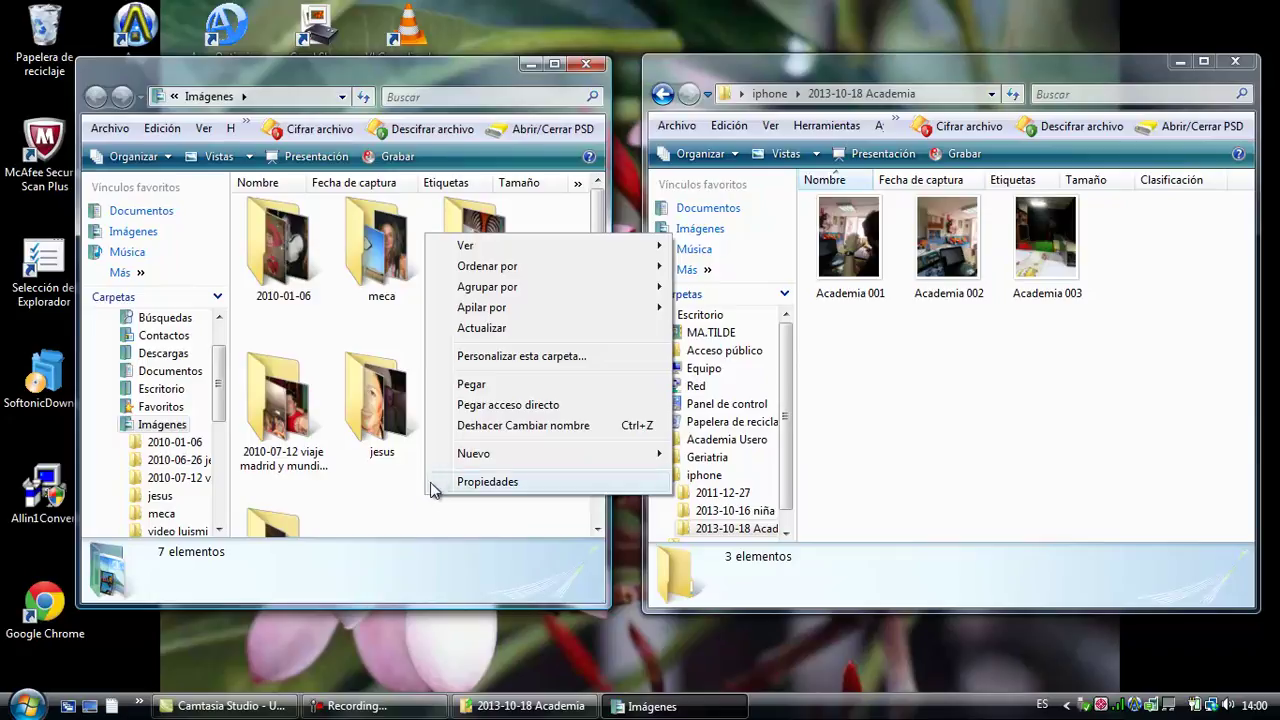
pyautogui.moveTo(468, 457)
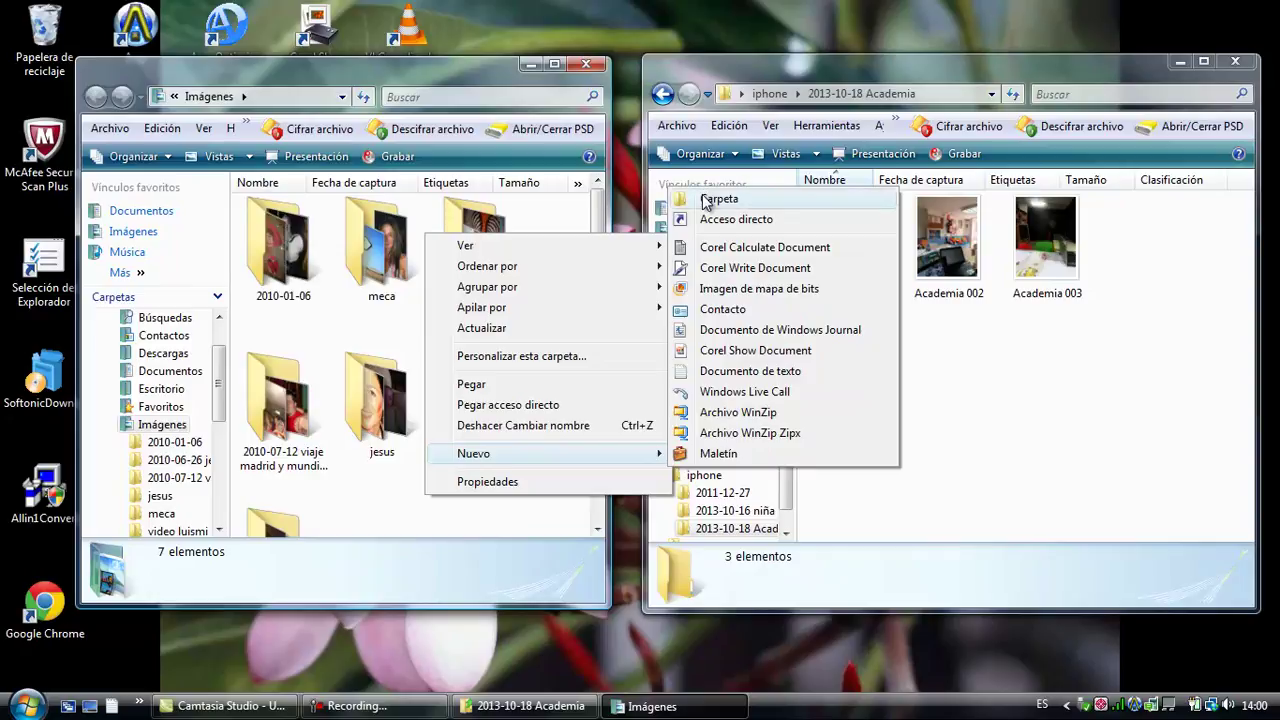
pyautogui.press('Escape')
pyautogui.press('Escape')
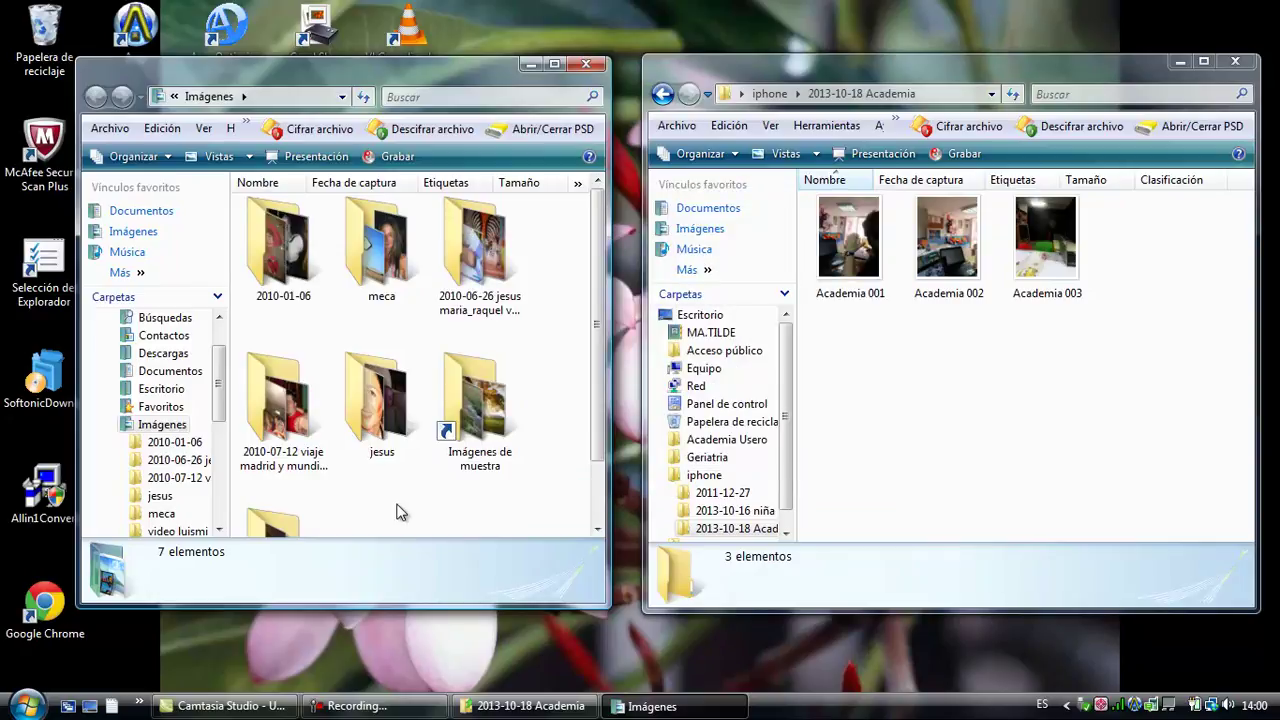
# - Create a new folder named Academia inside the Imágenes folder
pyautogui.rightClick(396, 512)
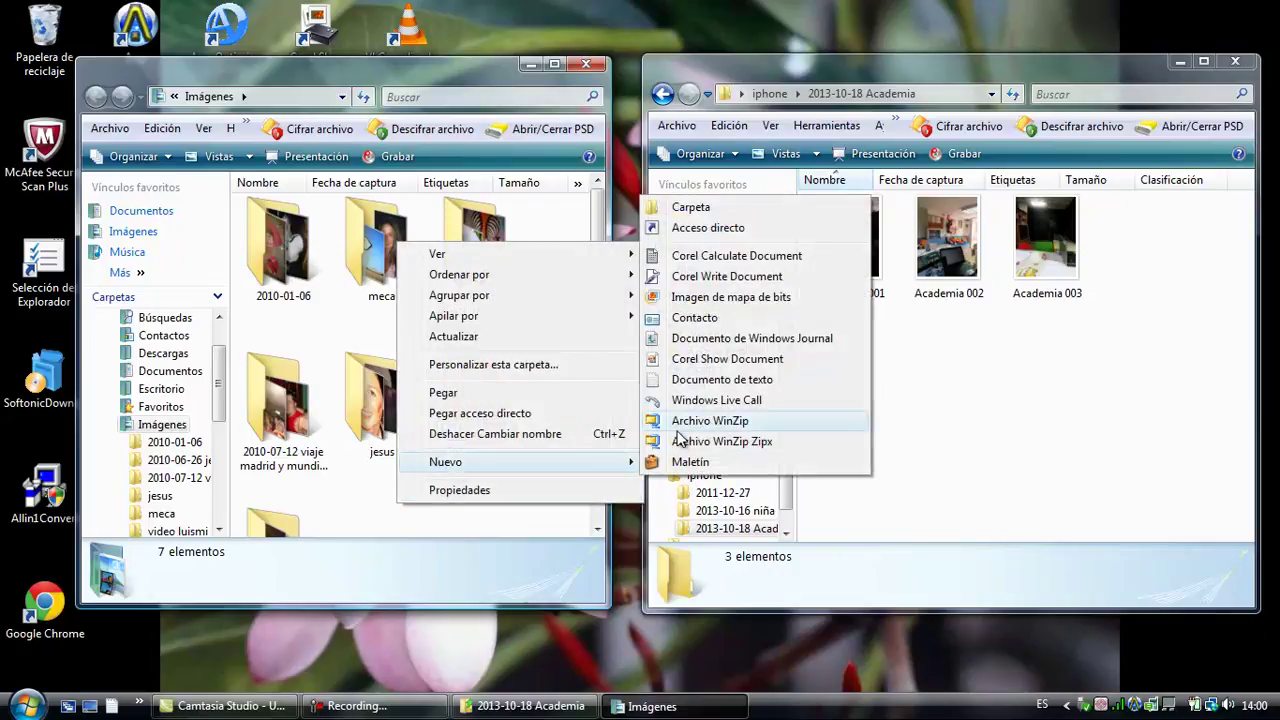
pyautogui.click(690, 208)
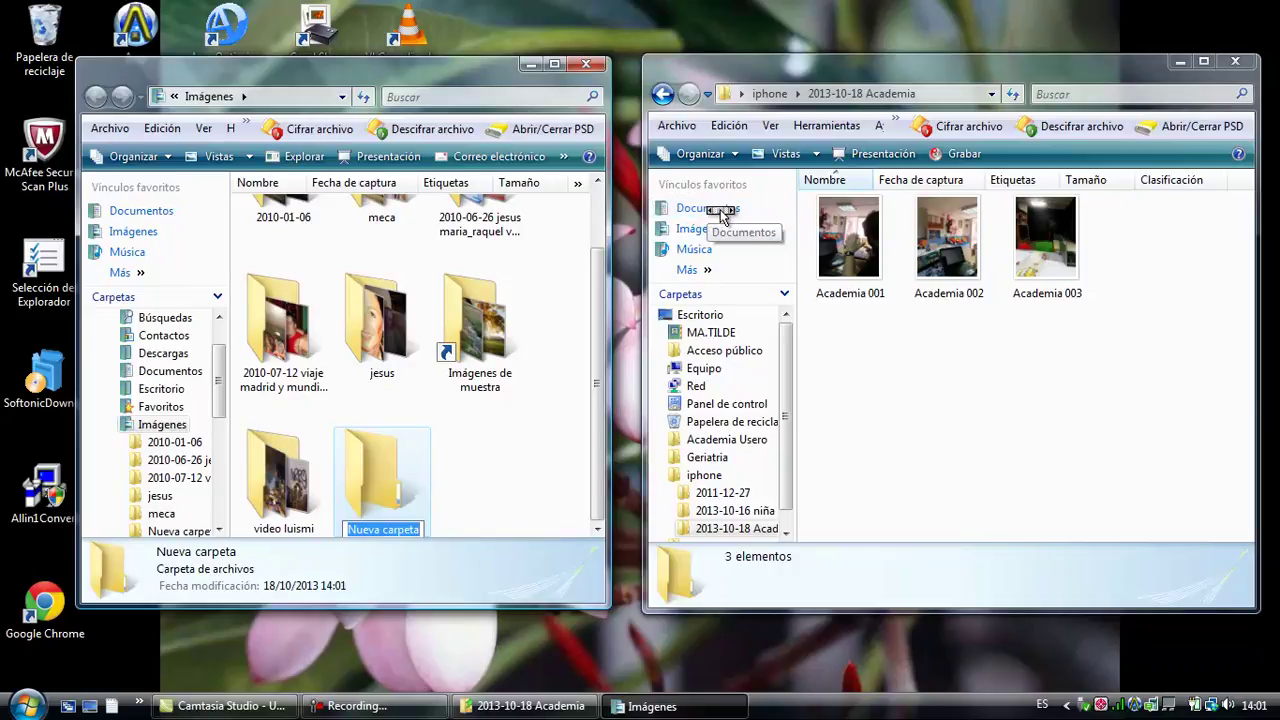
pyautogui.moveTo(707, 215); pyautogui.dragTo(722, 217)
pyautogui.write('Academia')
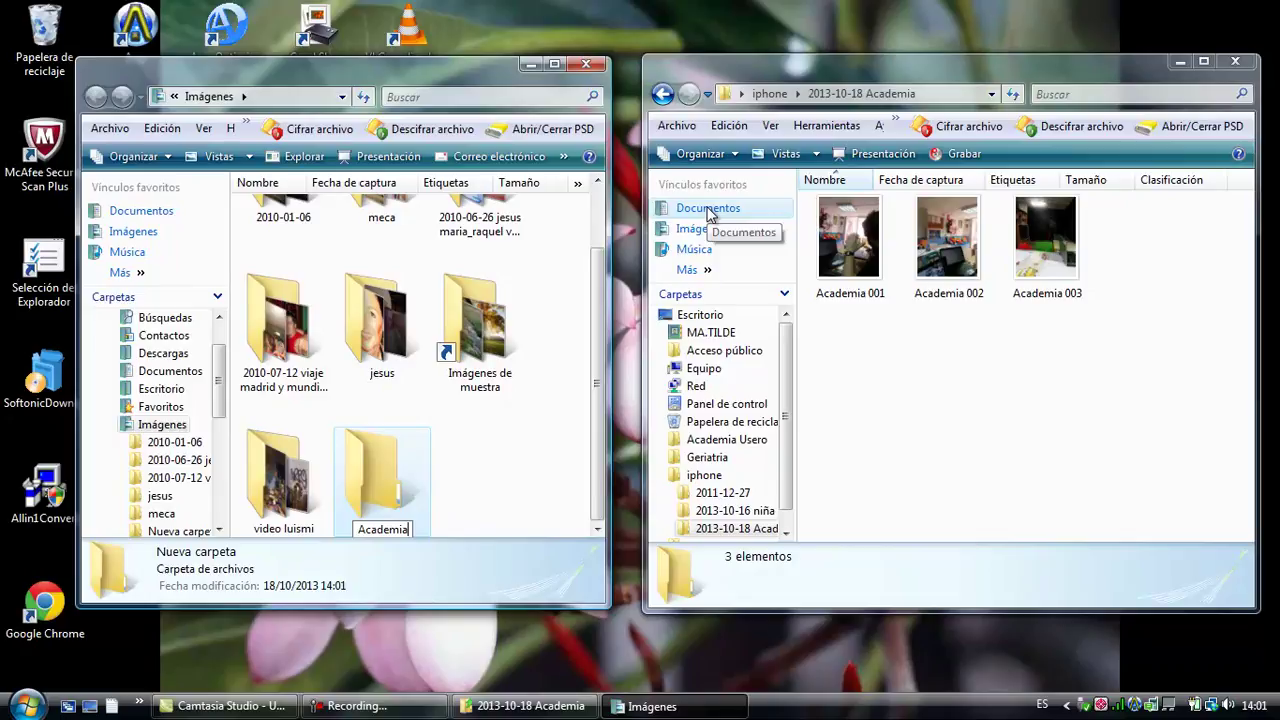
pyautogui.press('Return')
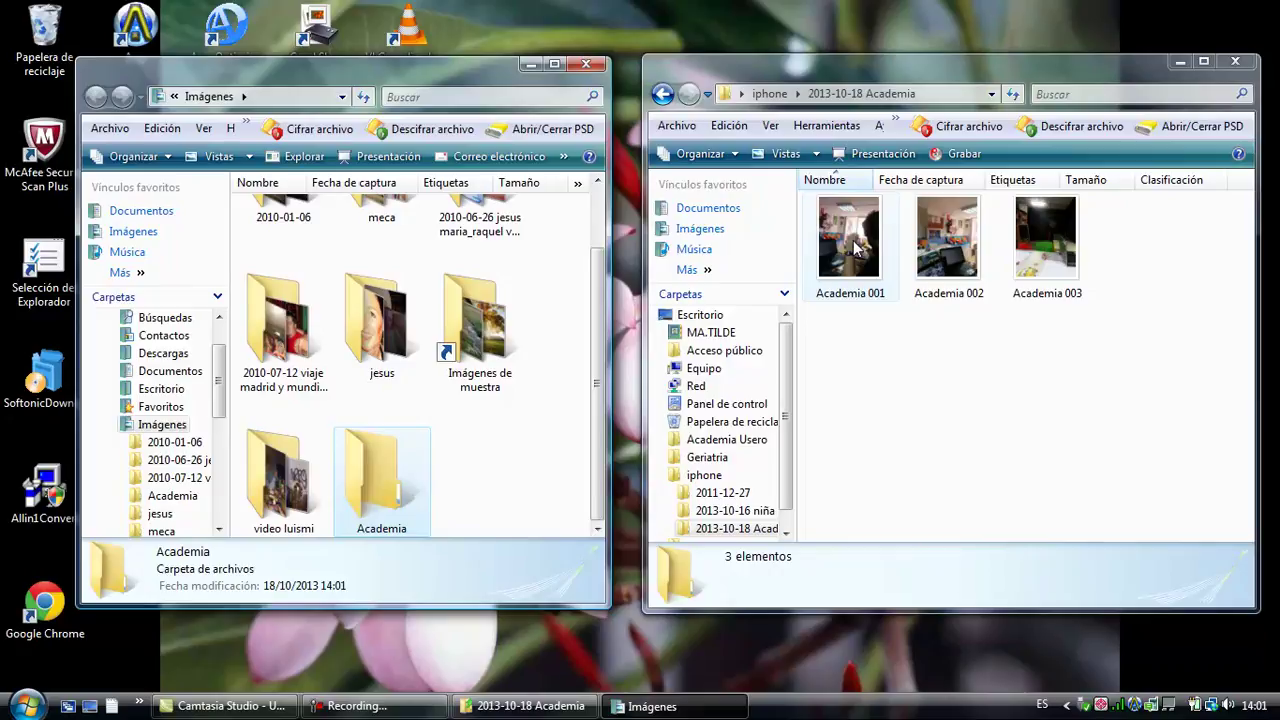
# - Move the photos Academia 001, Academia 002 and Academia 003 from 2013-10-18 Academia into the new Academia folder
pyautogui.moveTo(855, 248); pyautogui.dragTo(385, 518)
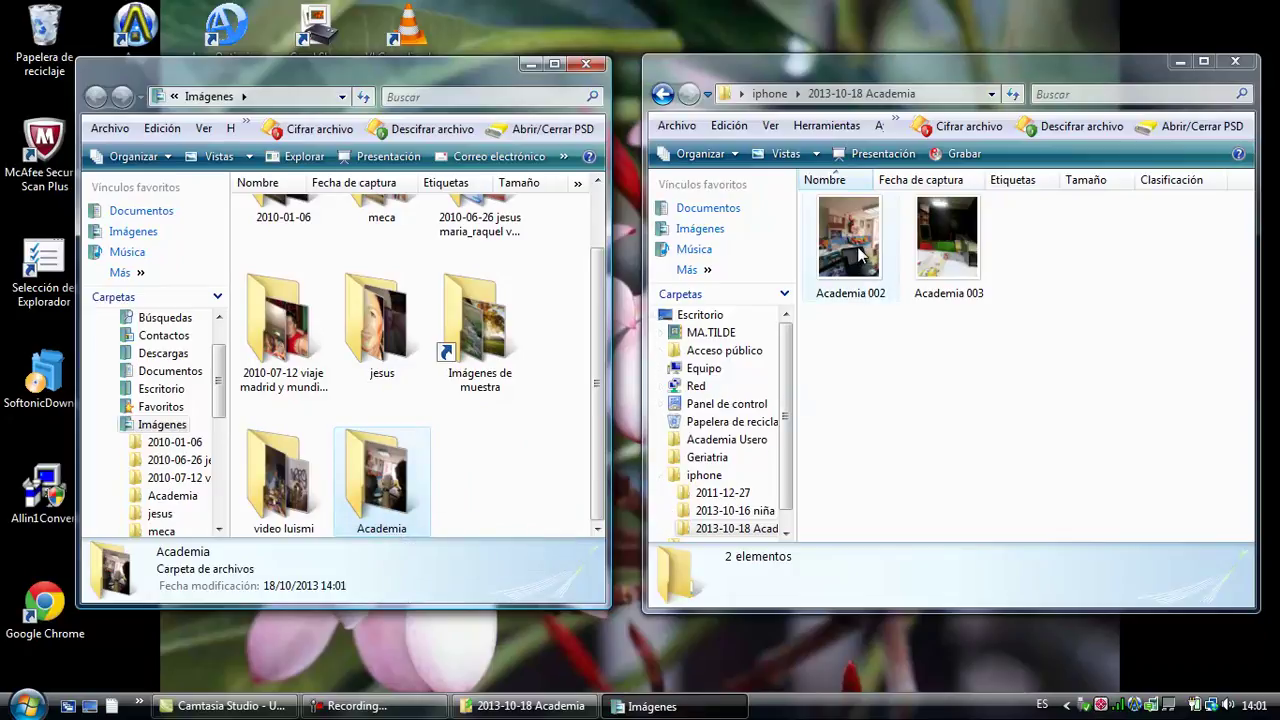
pyautogui.moveTo(860, 255); pyautogui.dragTo(388, 526)
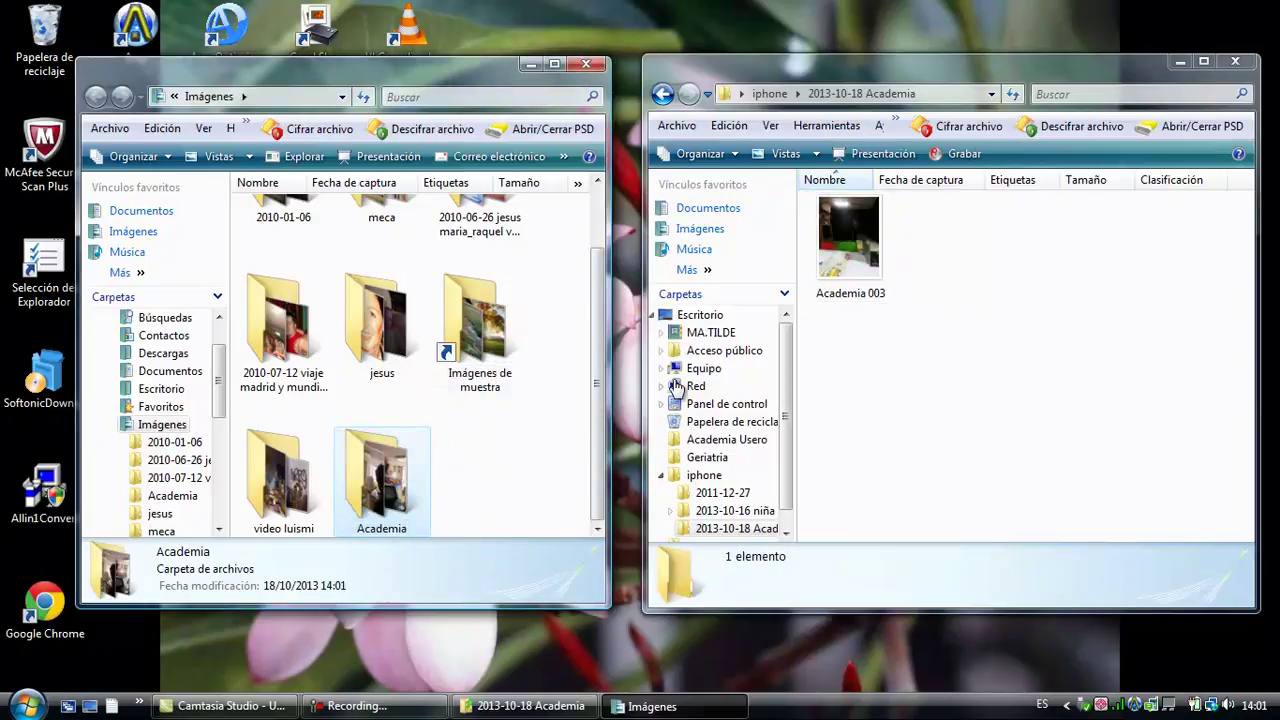
pyautogui.moveTo(837, 259); pyautogui.dragTo(388, 517)
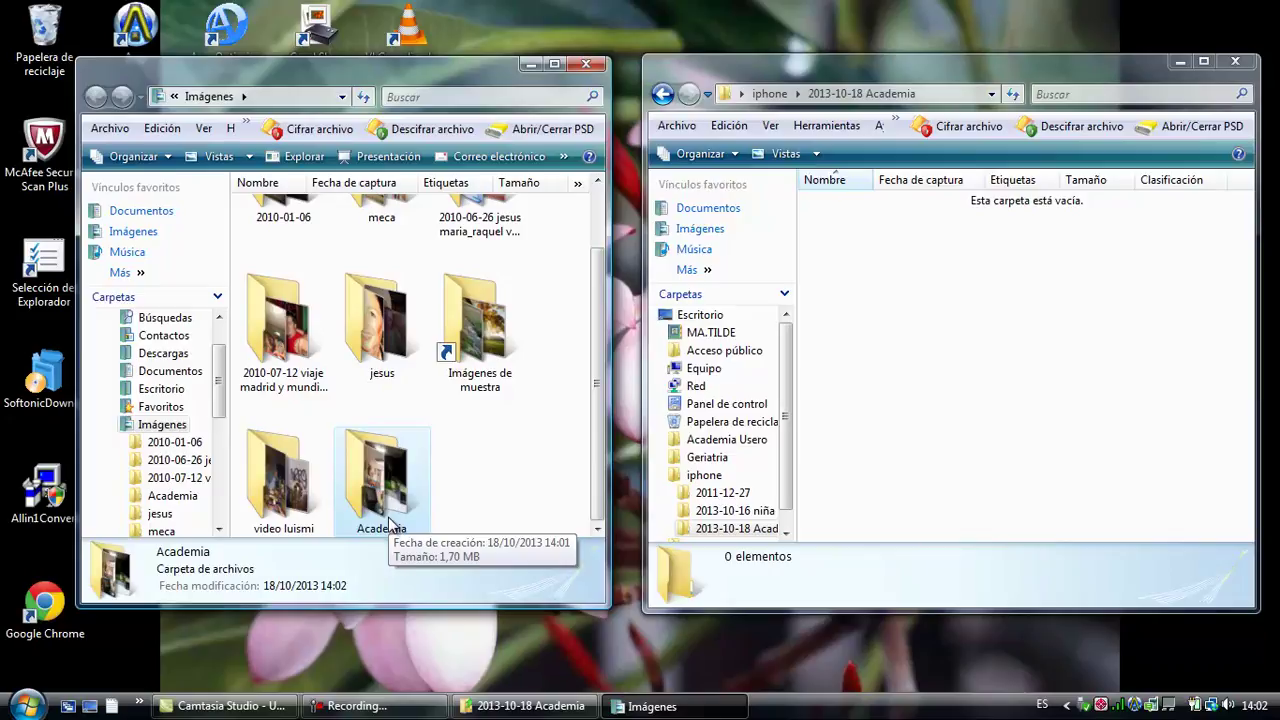
# - Check the contents of the new Academia folder and of 2013-10-18 Academia, returning to Imágenes and iphone
pyautogui.doubleClick(389, 522)
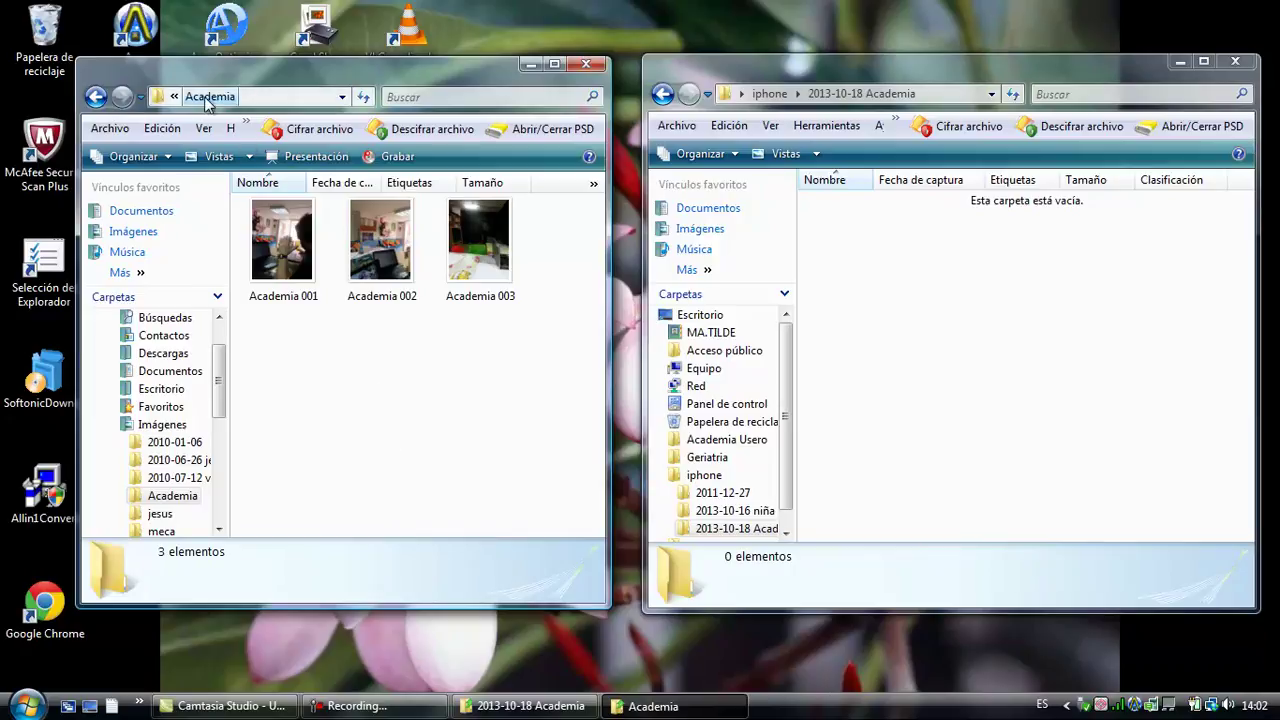
pyautogui.click(95, 97)
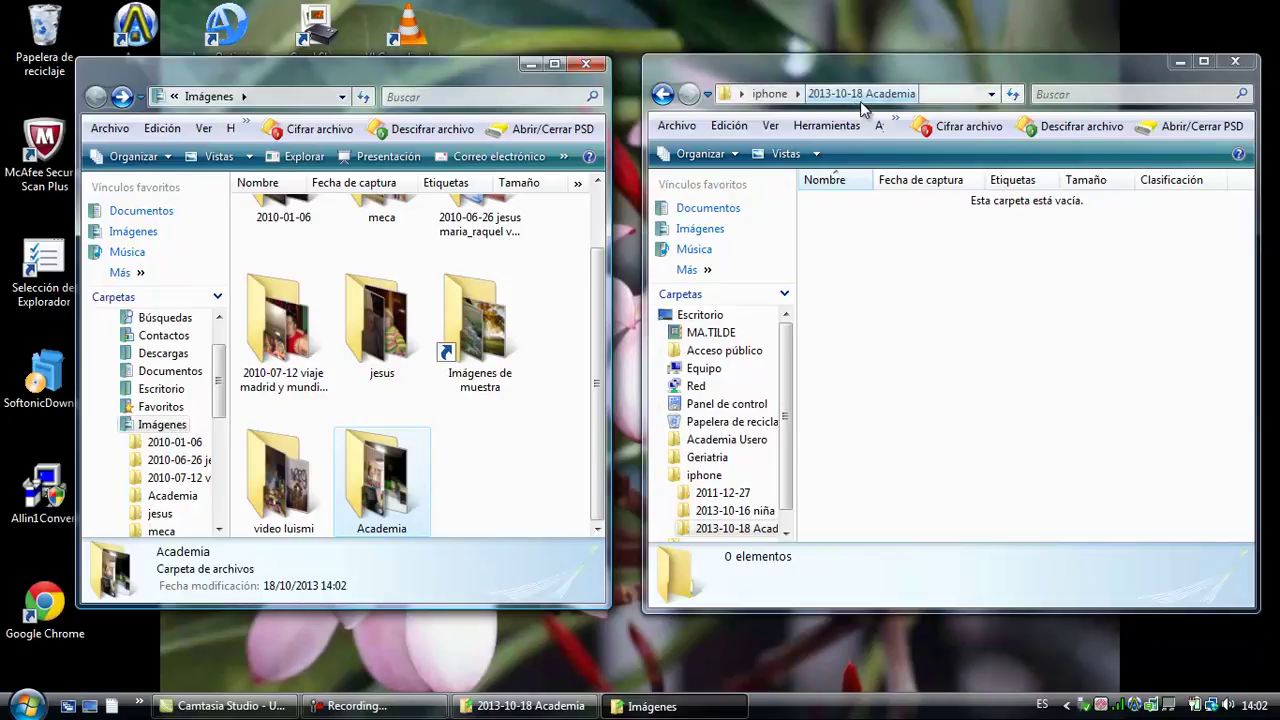
pyautogui.click(661, 96)
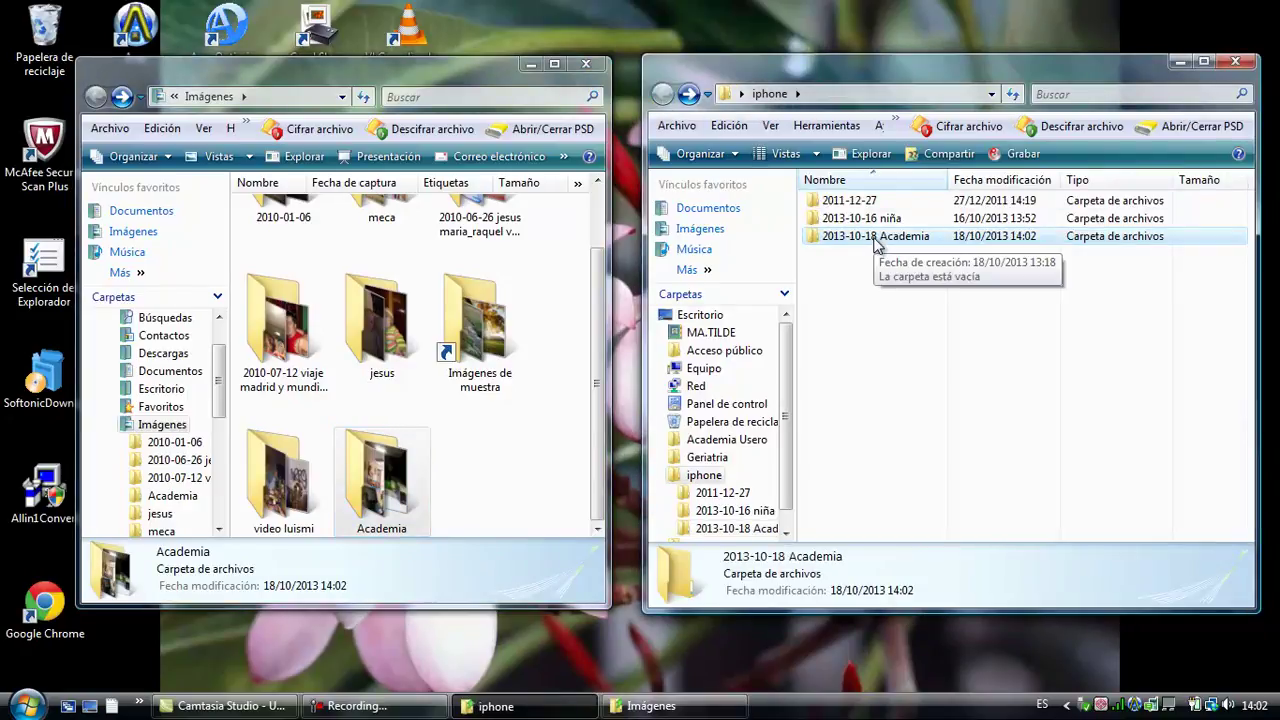
pyautogui.doubleClick(876, 245)
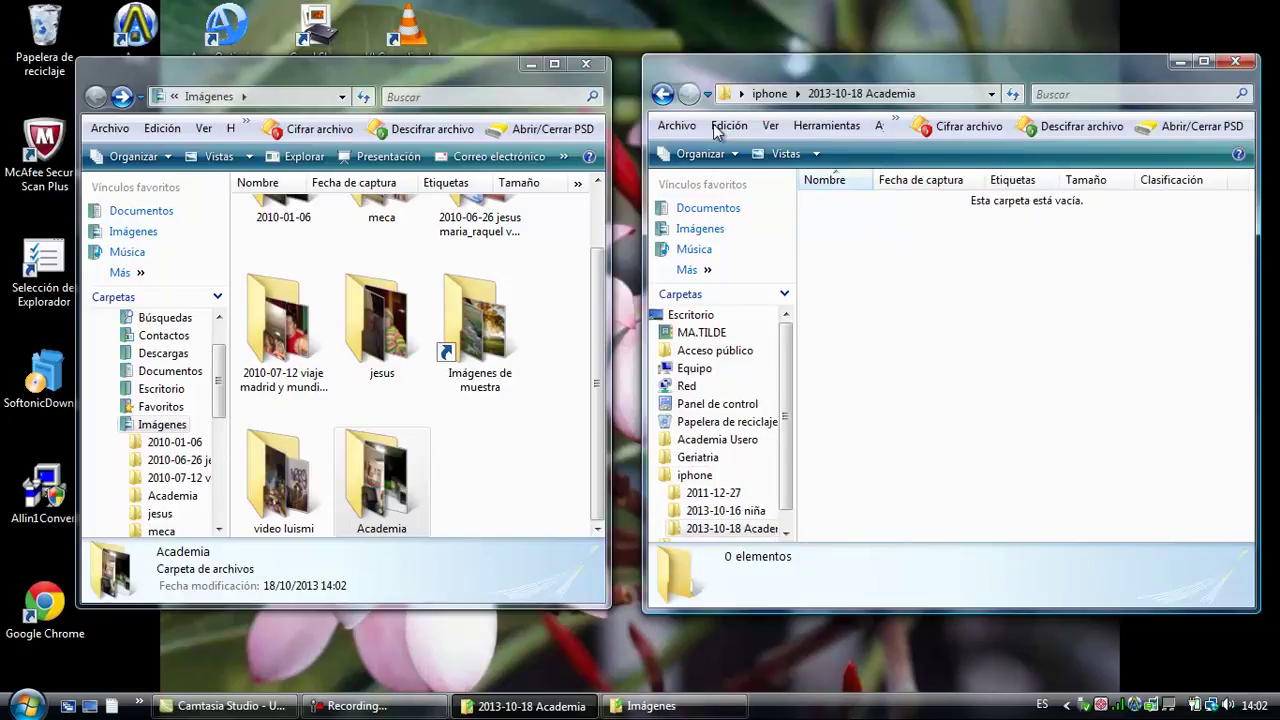
pyautogui.click(667, 95)
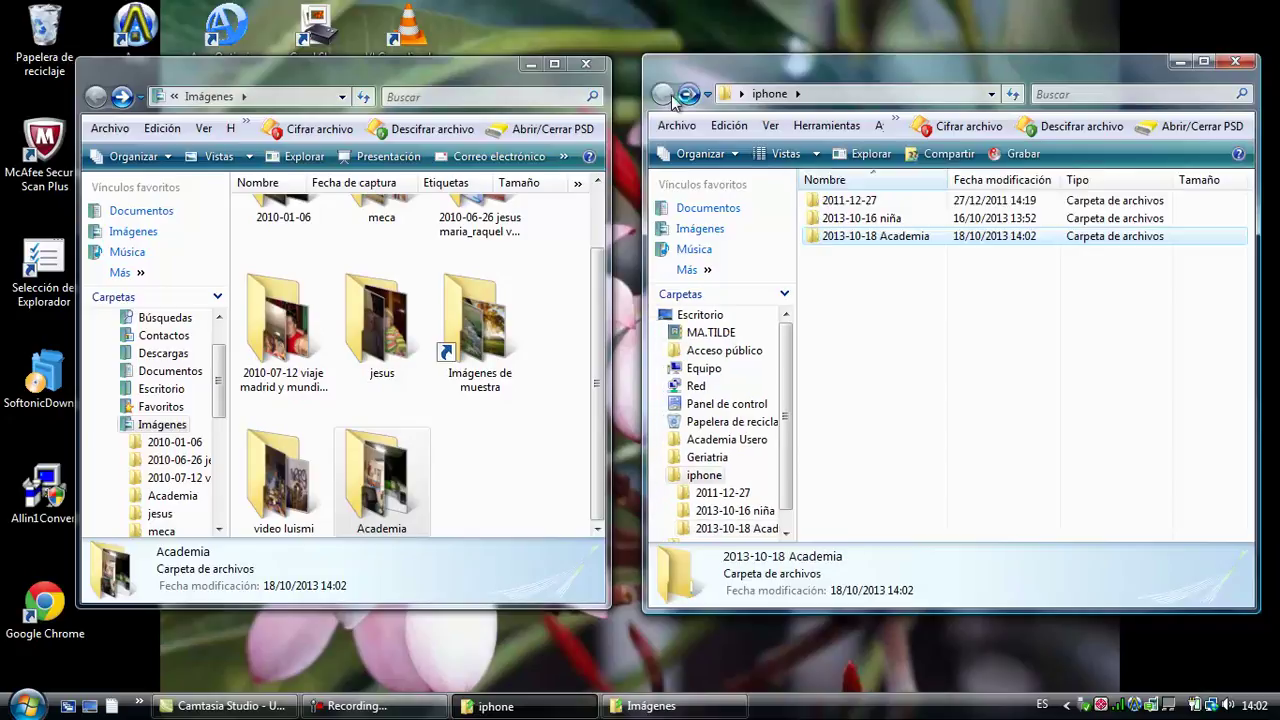
# - Move the 2013-10-18 Academia folder from the iphone folder to the Papelera de reciclaje
pyautogui.moveTo(866, 243)
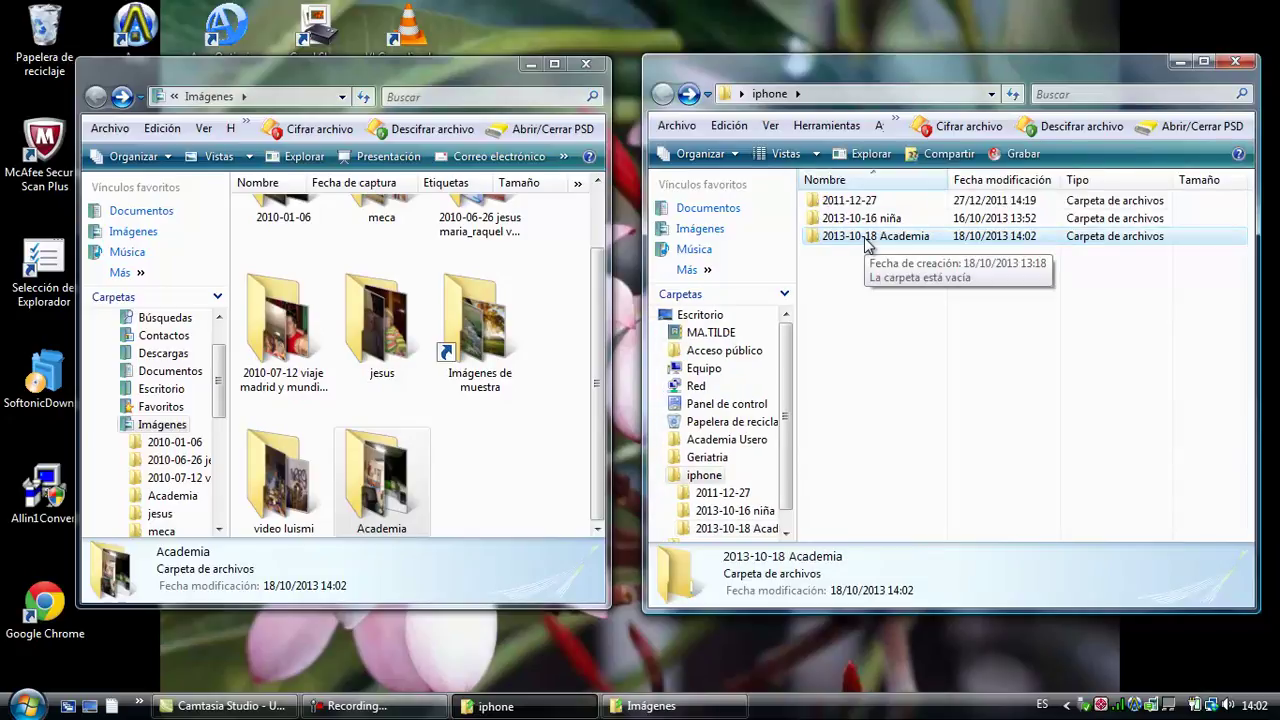
pyautogui.moveTo(868, 247); pyautogui.dragTo(49, 80)
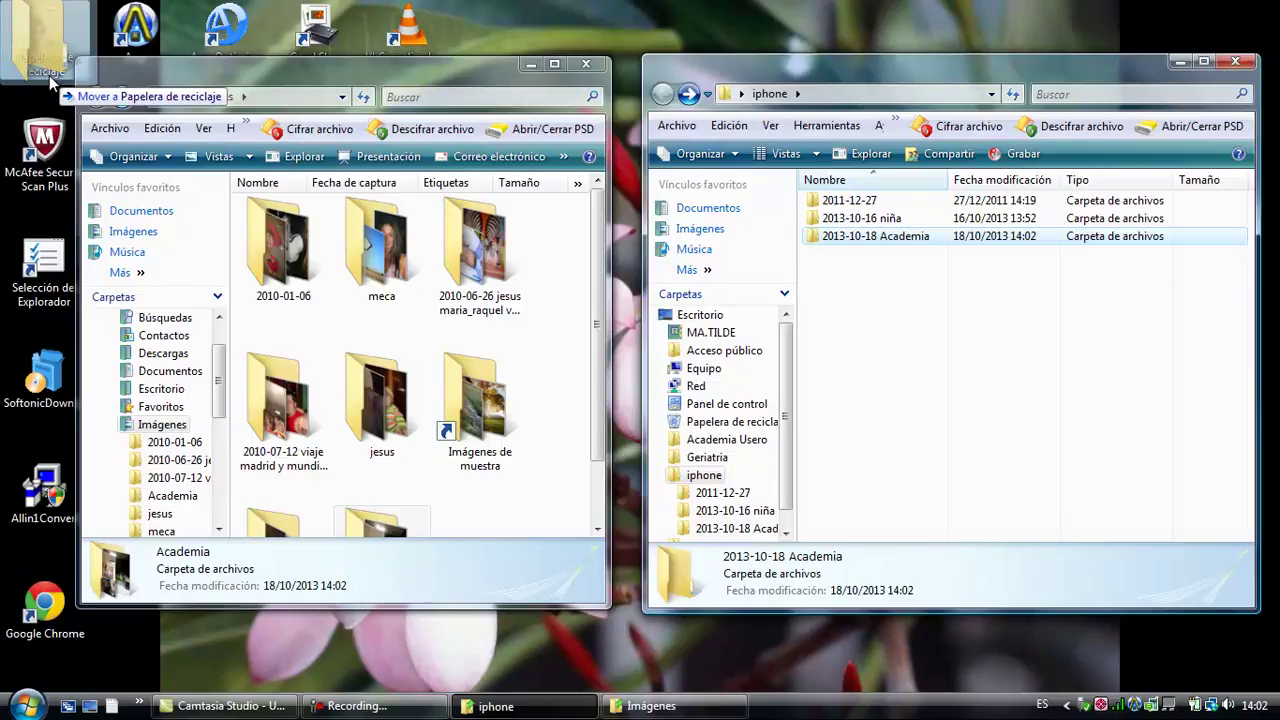
pyautogui.moveTo(49, 75); pyautogui.dragTo(49, 75)
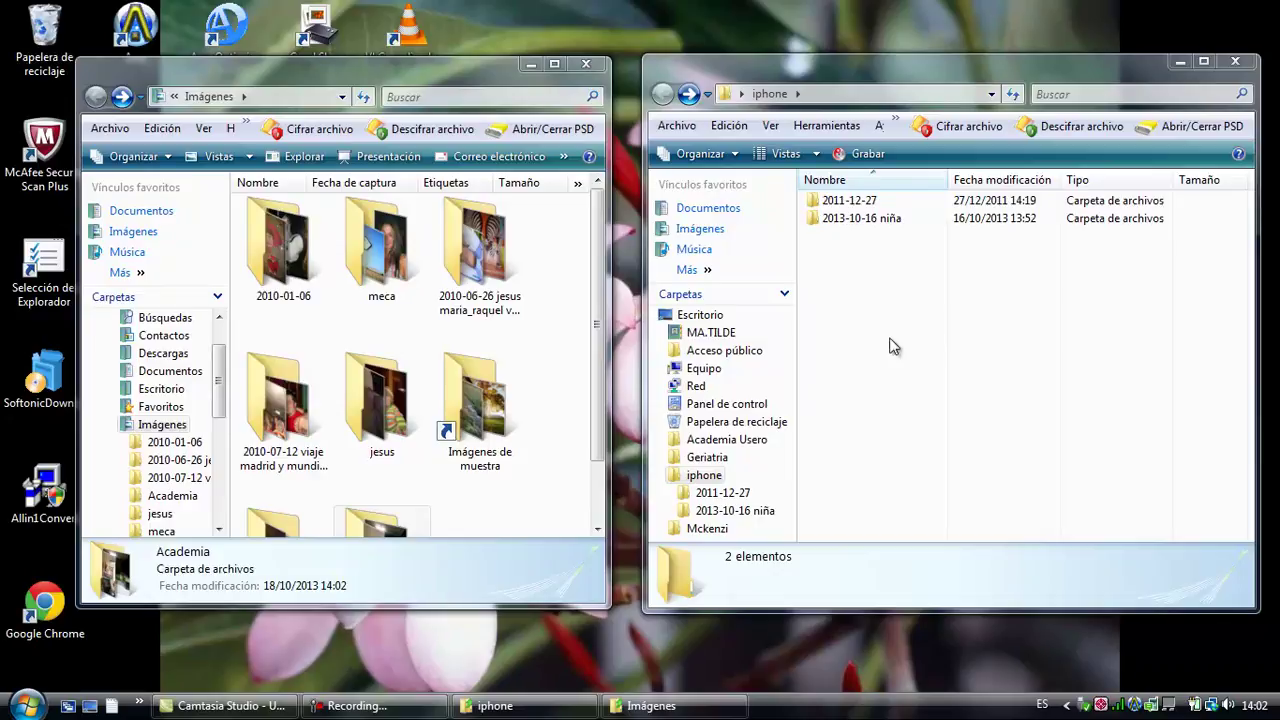
pyautogui.click(380, 708)
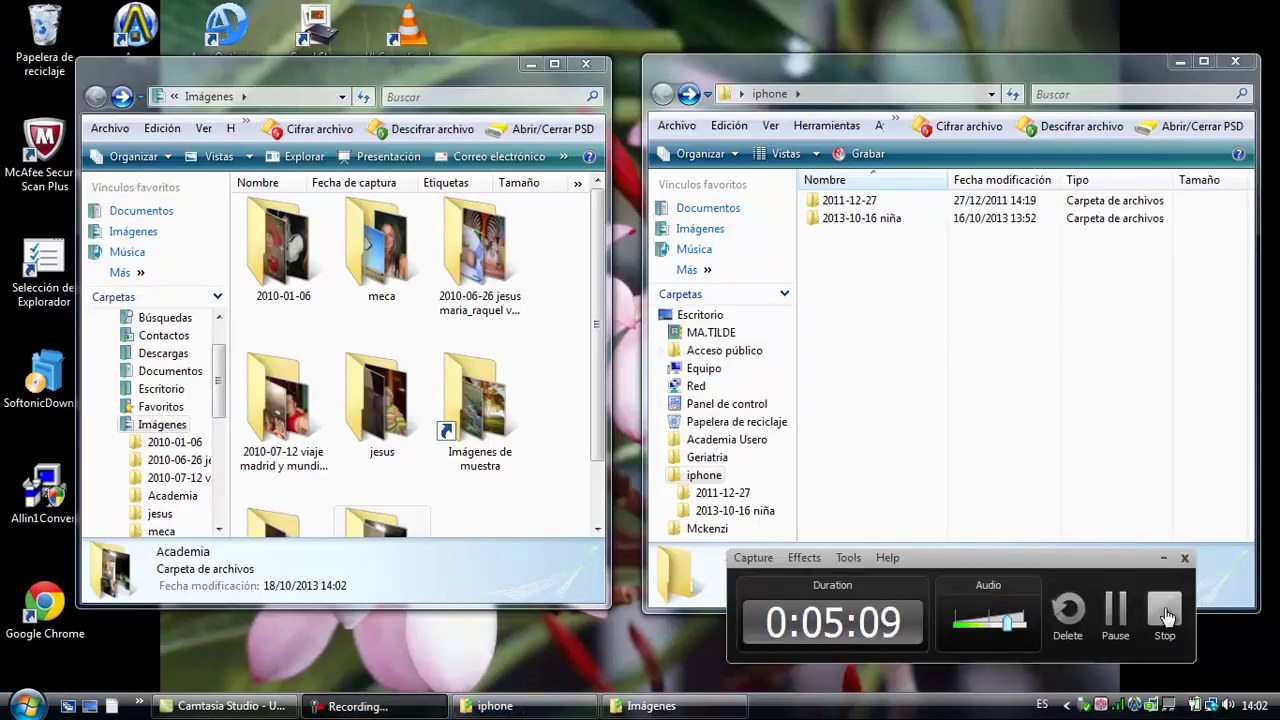